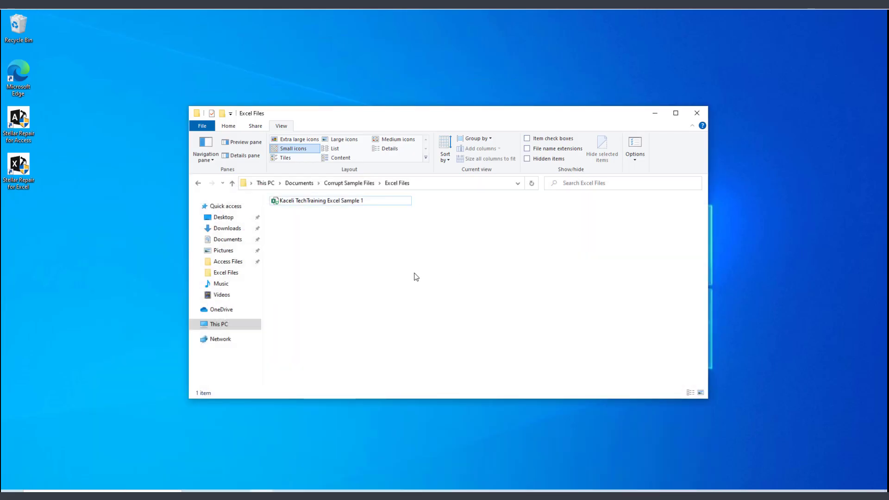
# Try opening the corrupted .xlsm sample workbook, which Excel rejects with an invalid file format error
pyautogui.click(310, 204)
pyautogui.doubleClick(310, 204)
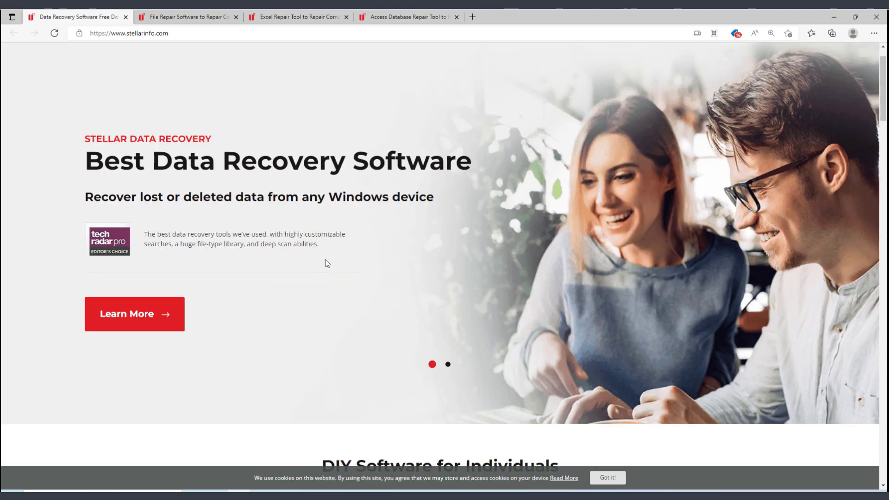
# Go from stellarinfo.com's File Repair listing to the Stellar Repair for Excel product page
pyautogui.scroll(-5, 326, 259)
pyautogui.scroll(-4, 268, 302)
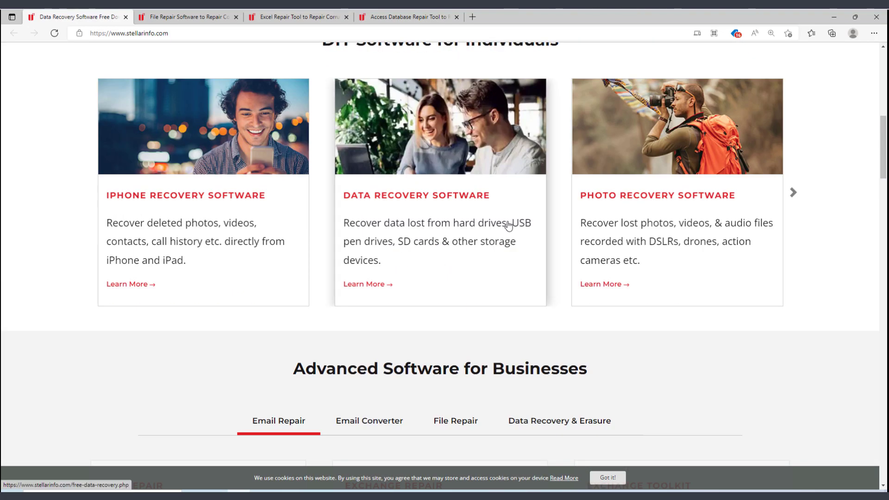
pyautogui.scroll(-5, 434, 258)
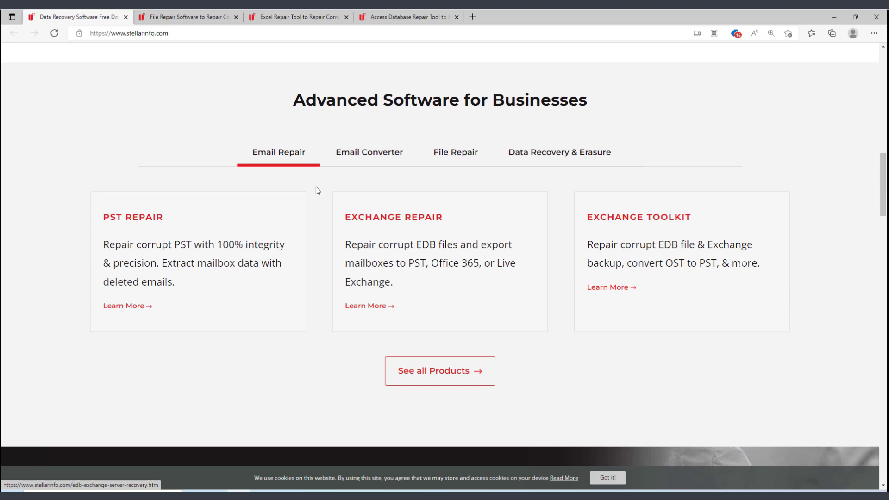
pyautogui.click(452, 159)
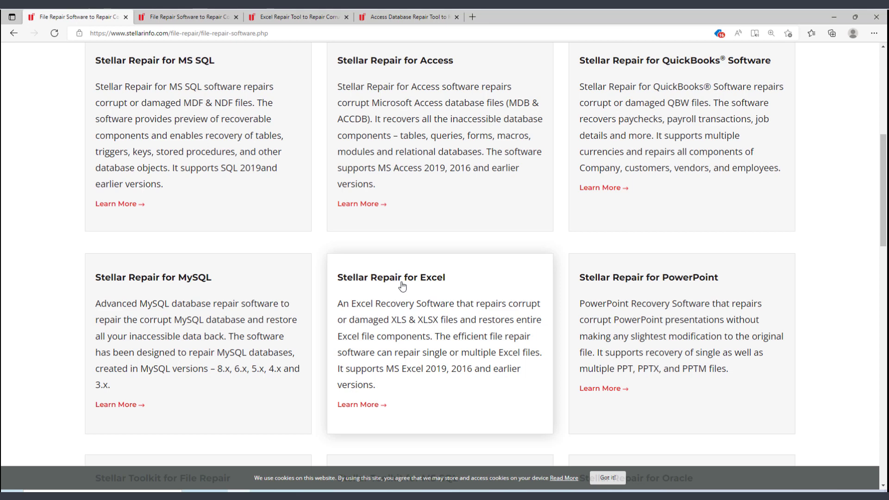
pyautogui.click(402, 286)
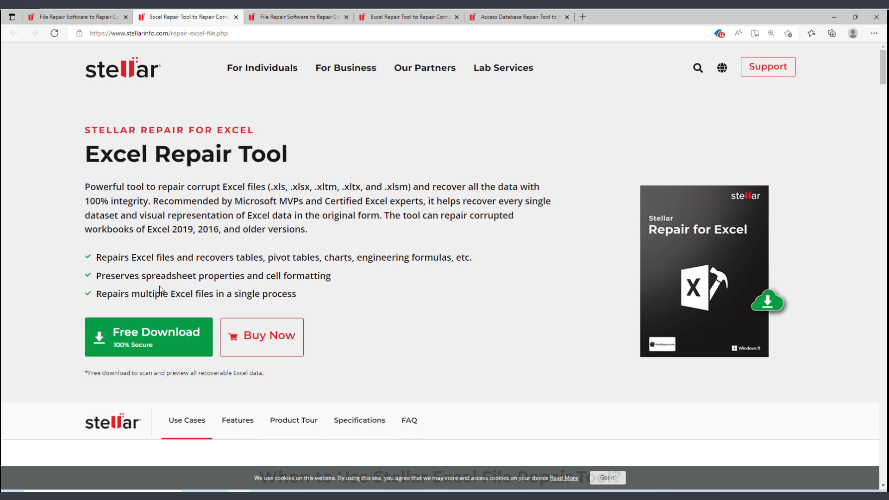
pyautogui.scroll(-7, 160, 289)
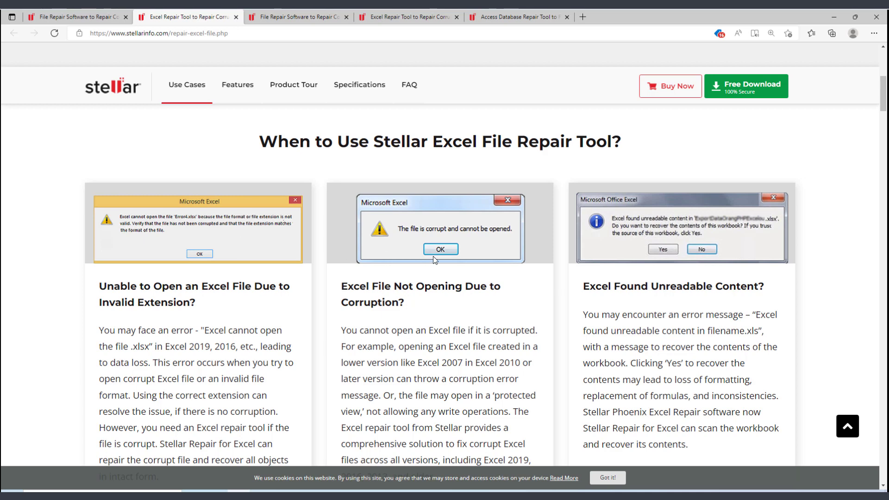
# Reopen the sample workbook, dismiss the cannot-open error, and close Excel
pyautogui.click(834, 16)
pyautogui.doubleClick(303, 200)
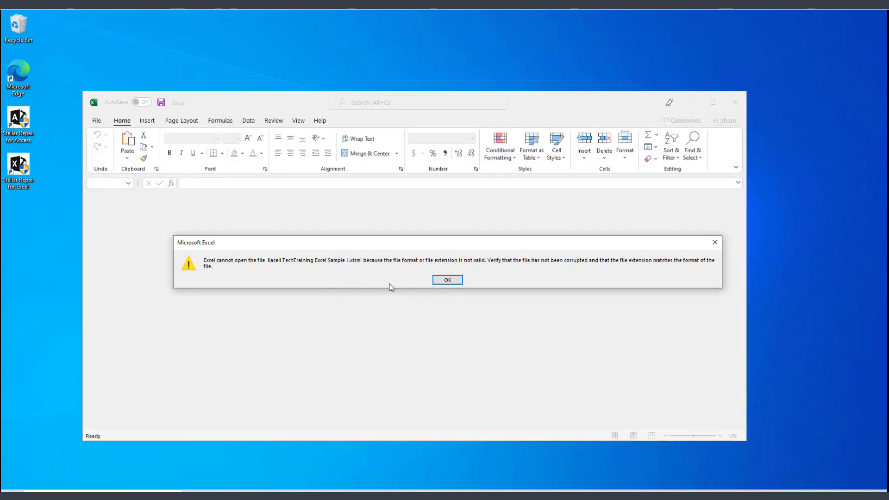
pyautogui.click(715, 243)
pyautogui.click(736, 102)
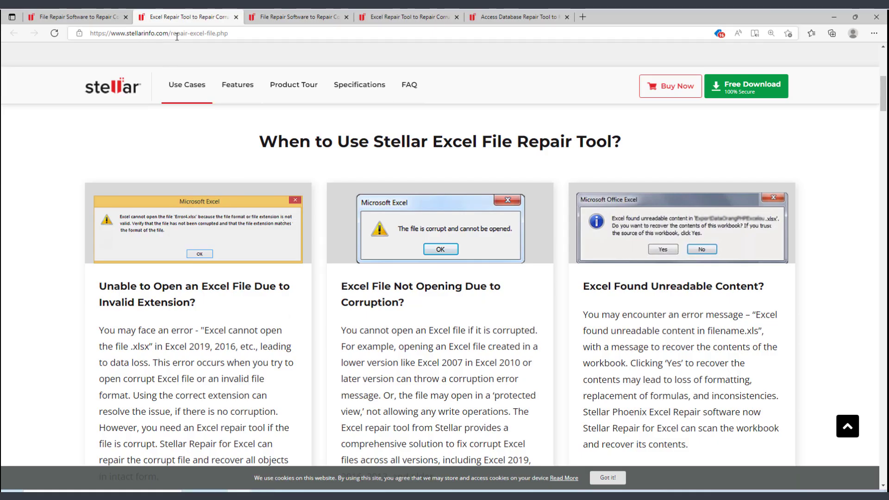
pyautogui.click(834, 22)
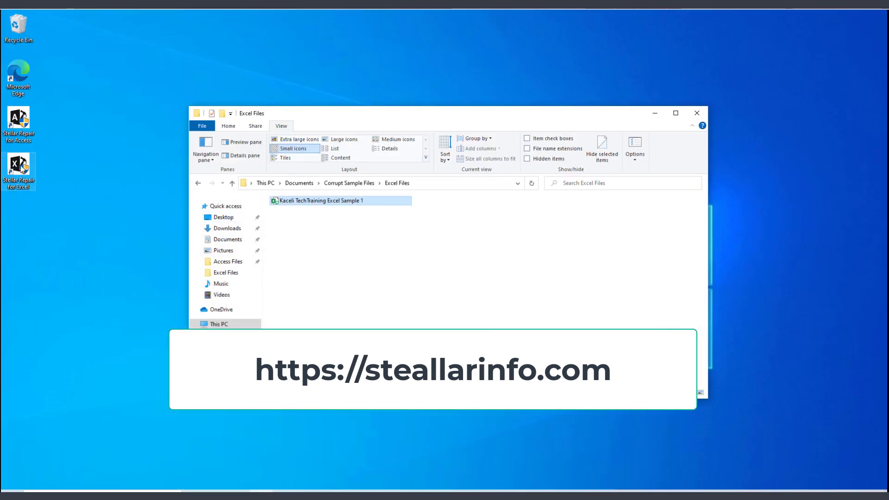
# Launch Stellar Repair for Excel, add the sample workbook from Excel Files, and start repairing
pyautogui.doubleClick(18, 167)
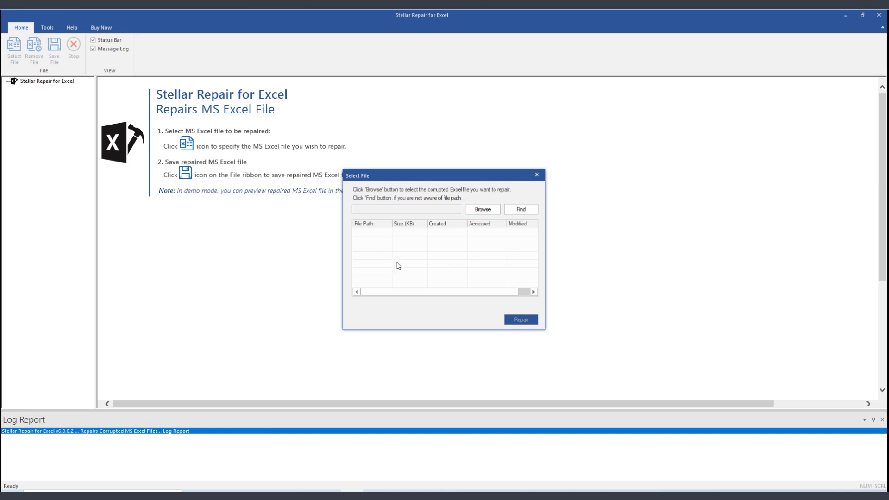
pyautogui.click(481, 211)
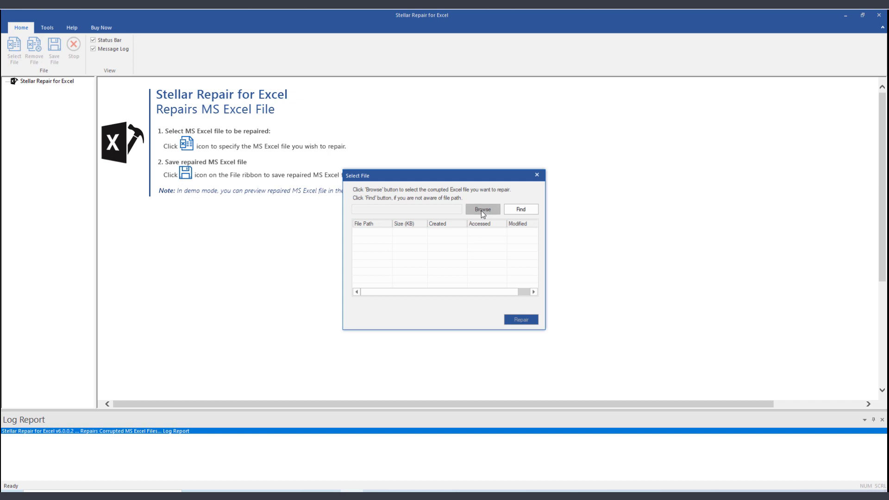
pyautogui.doubleClick(461, 261)
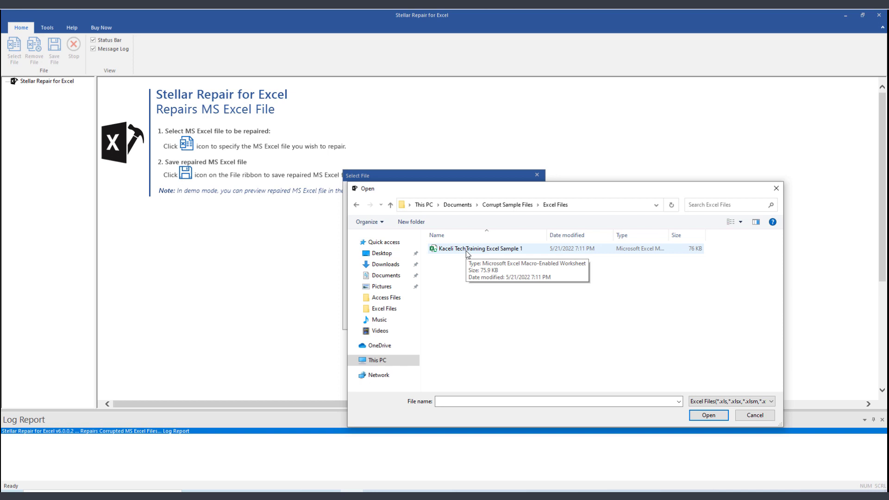
pyautogui.doubleClick(467, 251)
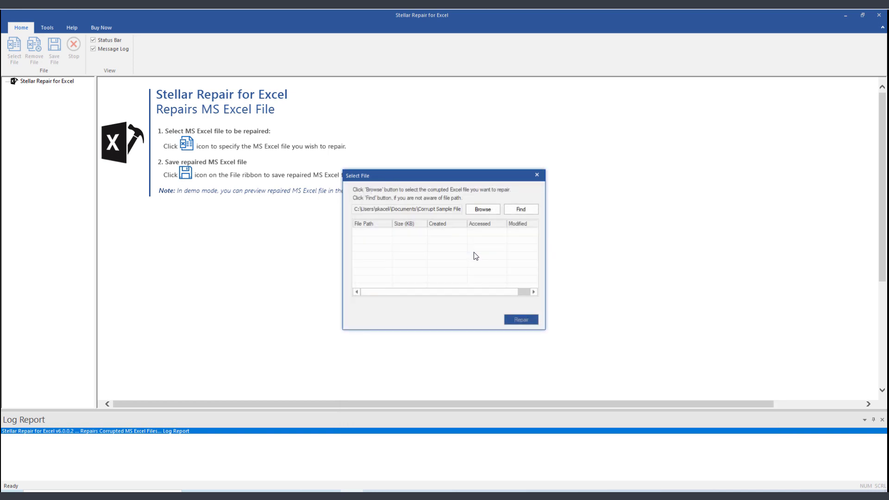
pyautogui.click(522, 324)
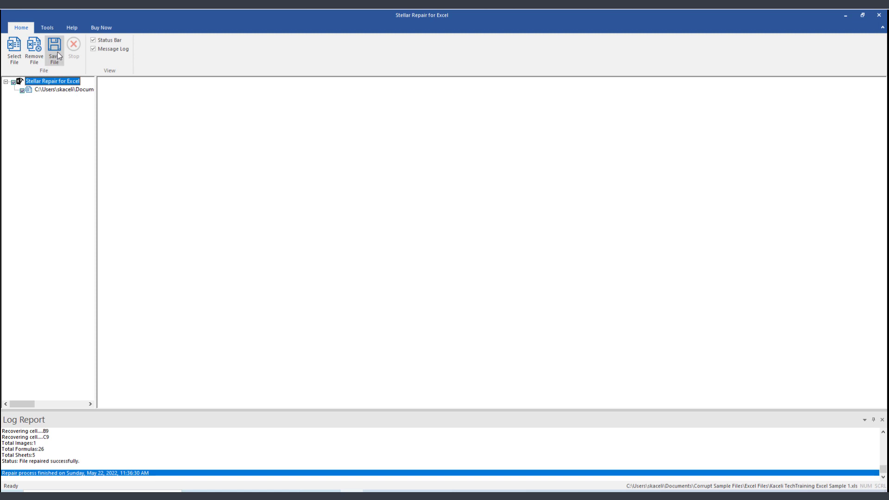
# Check the log report (5 sheets, 26 formulas, 1 image) and return to the Home tab
pyautogui.scroll(-3, 37, 55)
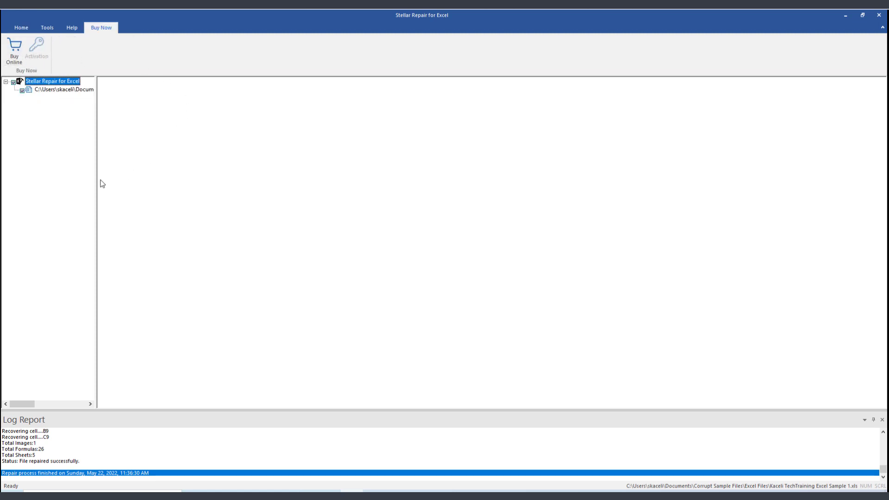
pyautogui.click(20, 29)
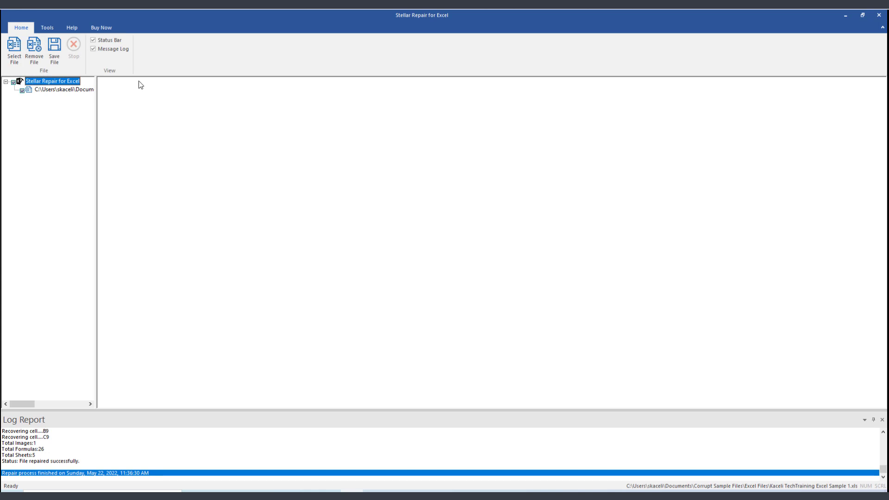
# Save the repaired workbook into a newly made restored-files folder on the Desktop
pyautogui.click(55, 57)
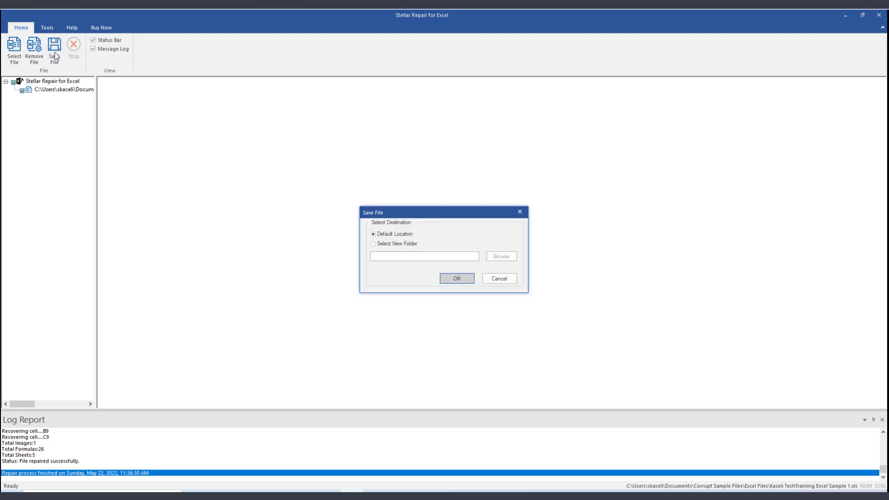
pyautogui.click(384, 246)
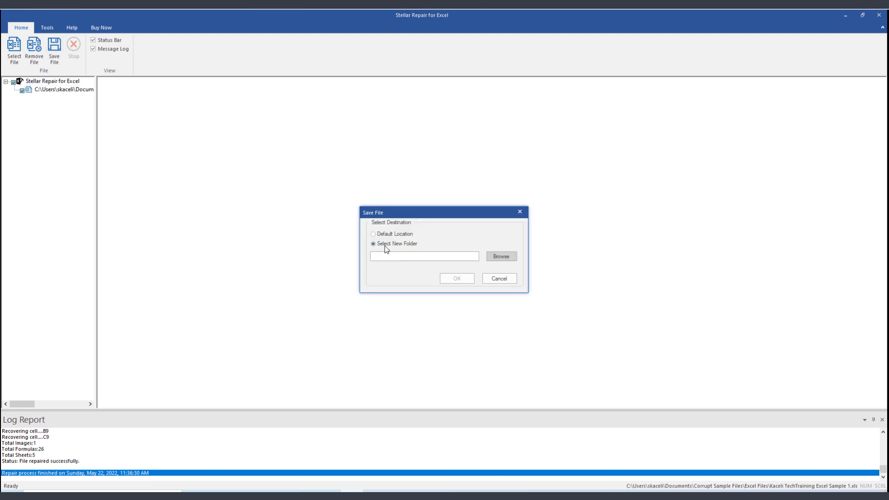
pyautogui.click(505, 260)
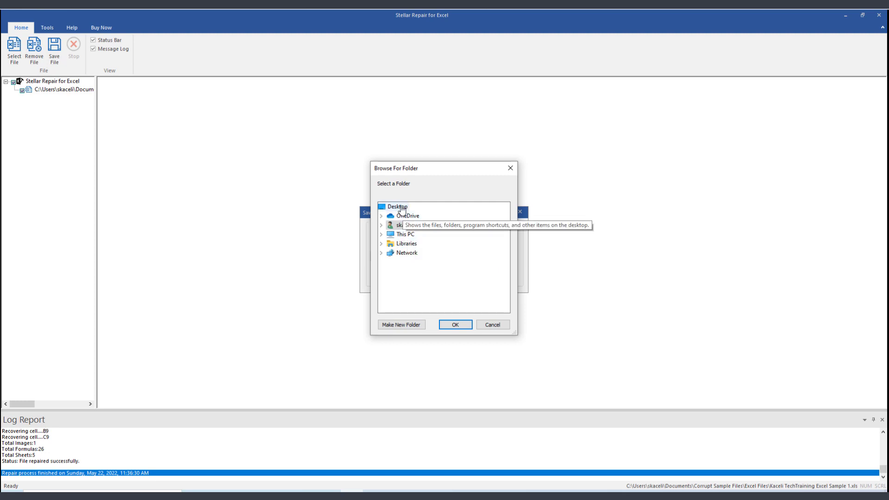
pyautogui.click(411, 326)
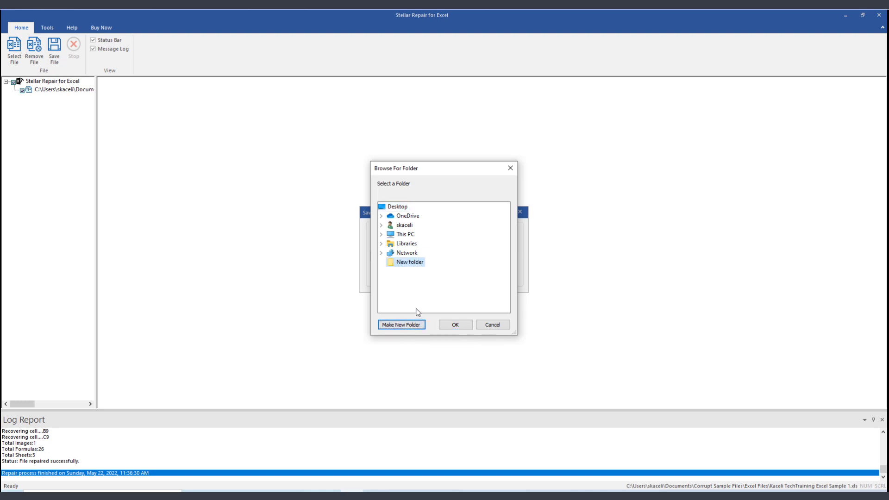
pyautogui.write('Kaceli TechTraining Restored Files')
pyautogui.press('Return')
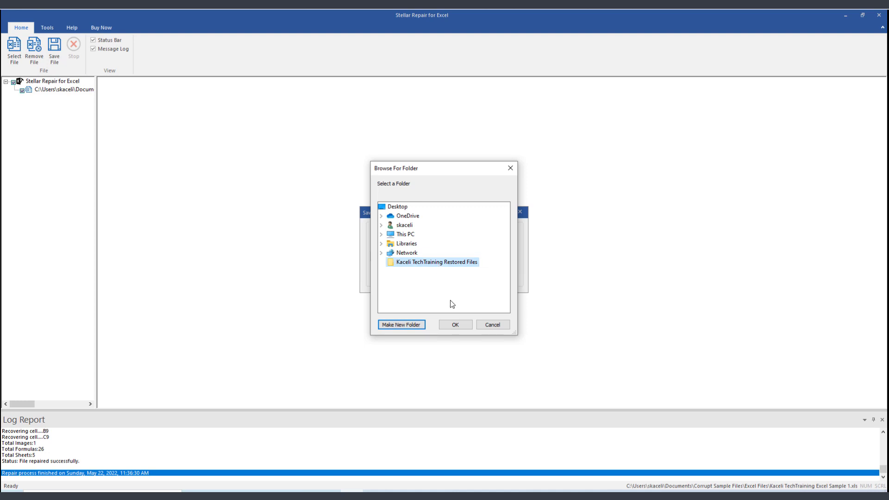
pyautogui.click(455, 326)
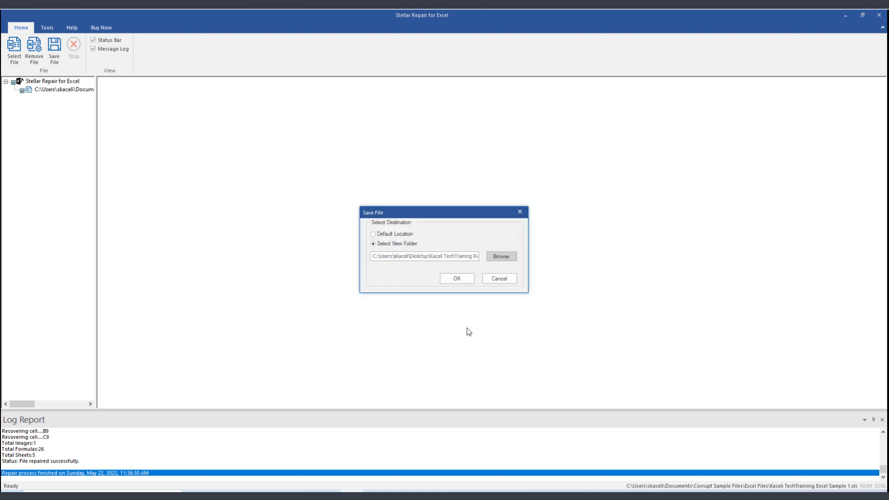
pyautogui.click(462, 278)
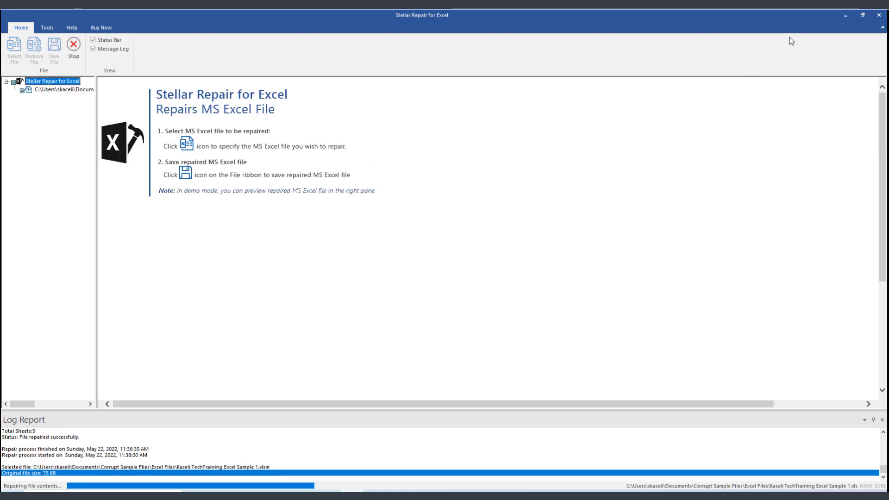
pyautogui.click(846, 16)
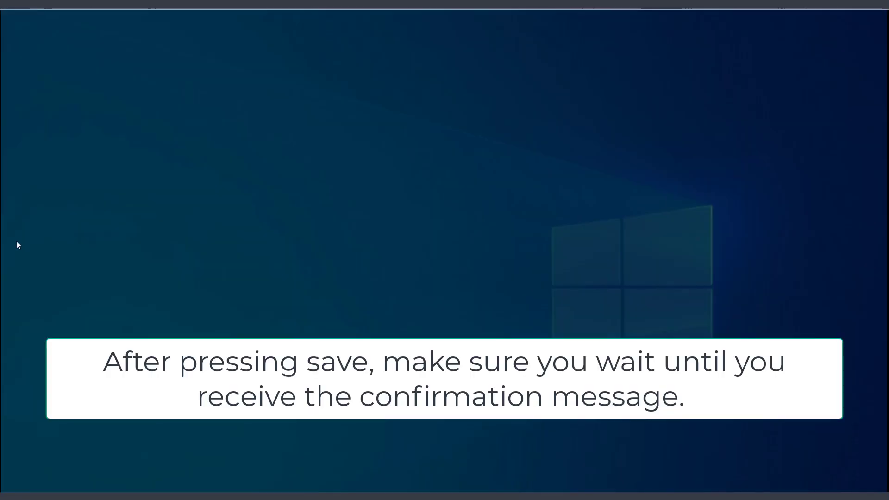
# Open the restored-files folder and open the 922 KB Repaired_1 workbook in Excel
pyautogui.click(400, 315)
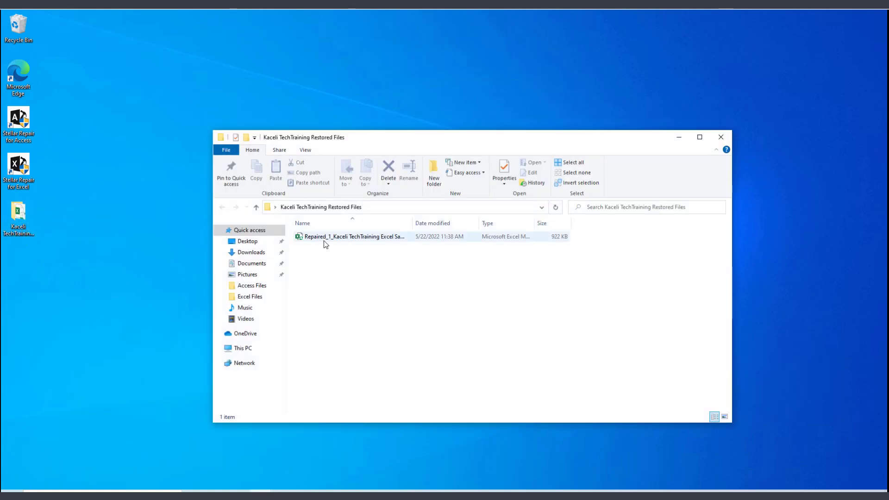
pyautogui.click(328, 241)
pyautogui.click(328, 239)
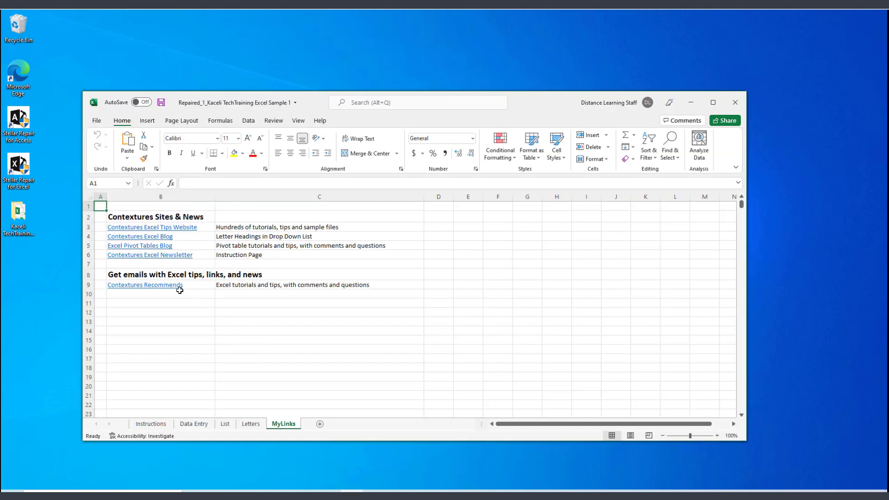
# Check the MyLinks, Letters, List, Data Entry and Instructions sheets, then minimize Excel
pyautogui.click(238, 228)
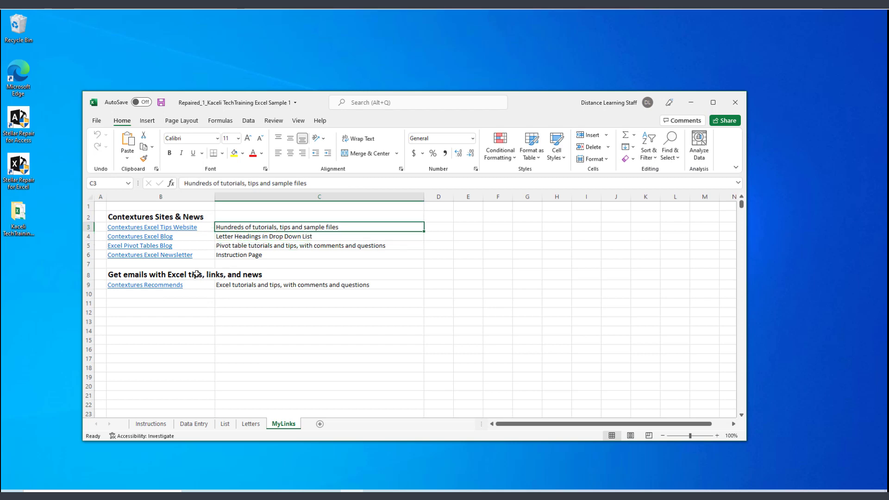
pyautogui.scroll(-2, 239, 406)
pyautogui.click(245, 424)
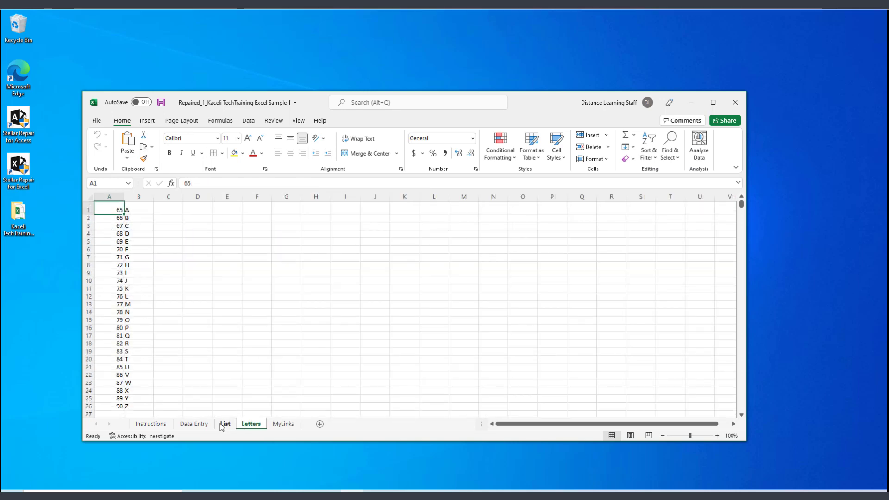
pyautogui.click(225, 424)
pyautogui.click(190, 424)
pyautogui.click(151, 424)
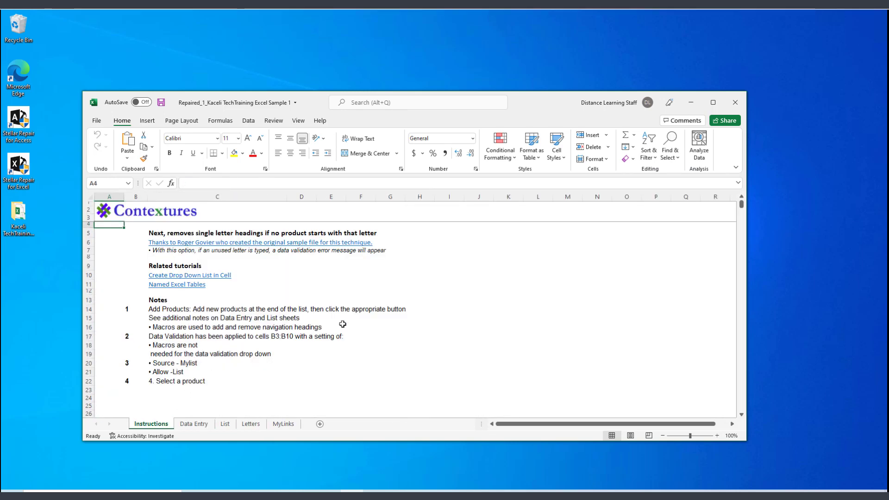
pyautogui.scroll(-1, 518, 251)
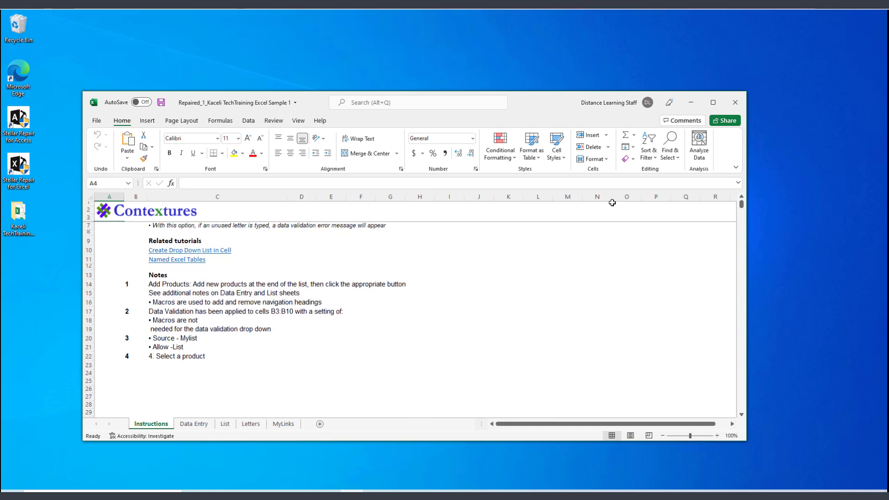
pyautogui.click(714, 103)
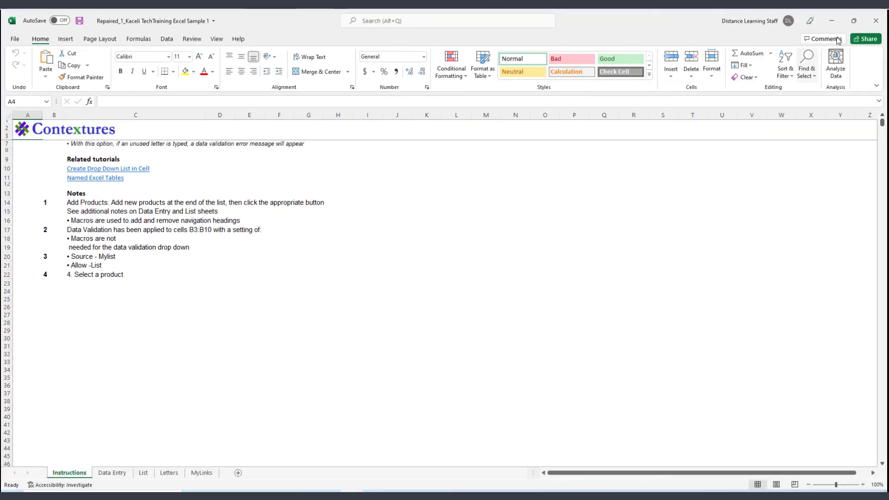
pyautogui.click(832, 21)
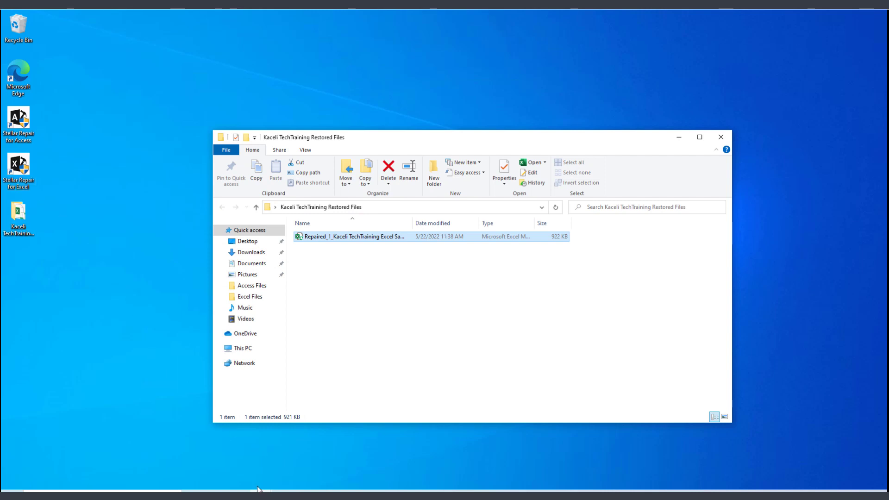
# Return to the Excel Repair Tool page in Edge and jump to its Features section
pyautogui.hotkey('alt', 'Tab')
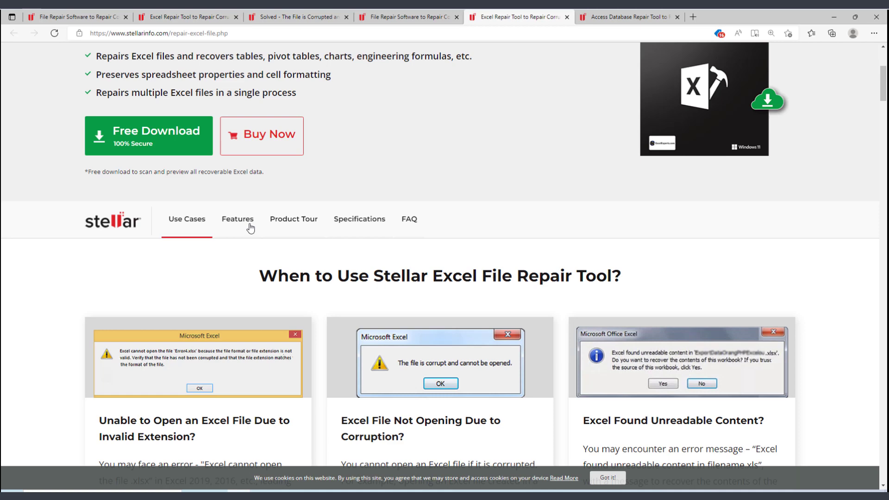
pyautogui.click(245, 222)
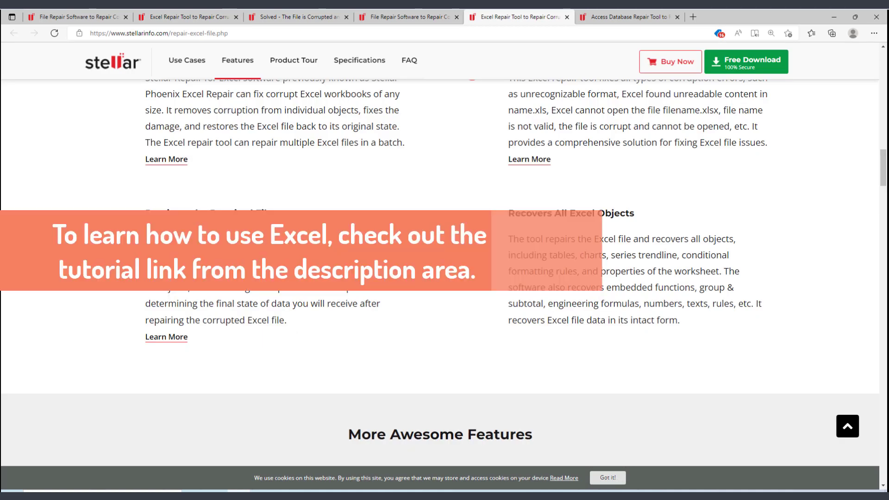